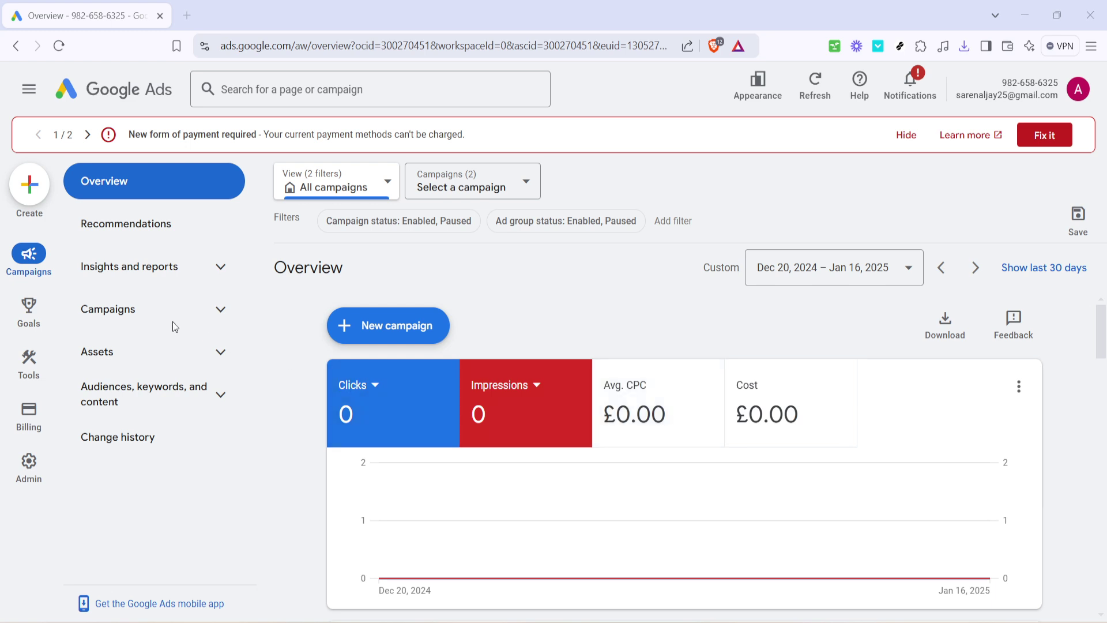
- Open the Campaigns page showing the two Search campaigns, Campaign #1 and phone
{"action": "left_click", "coordinate": [116, 316]}
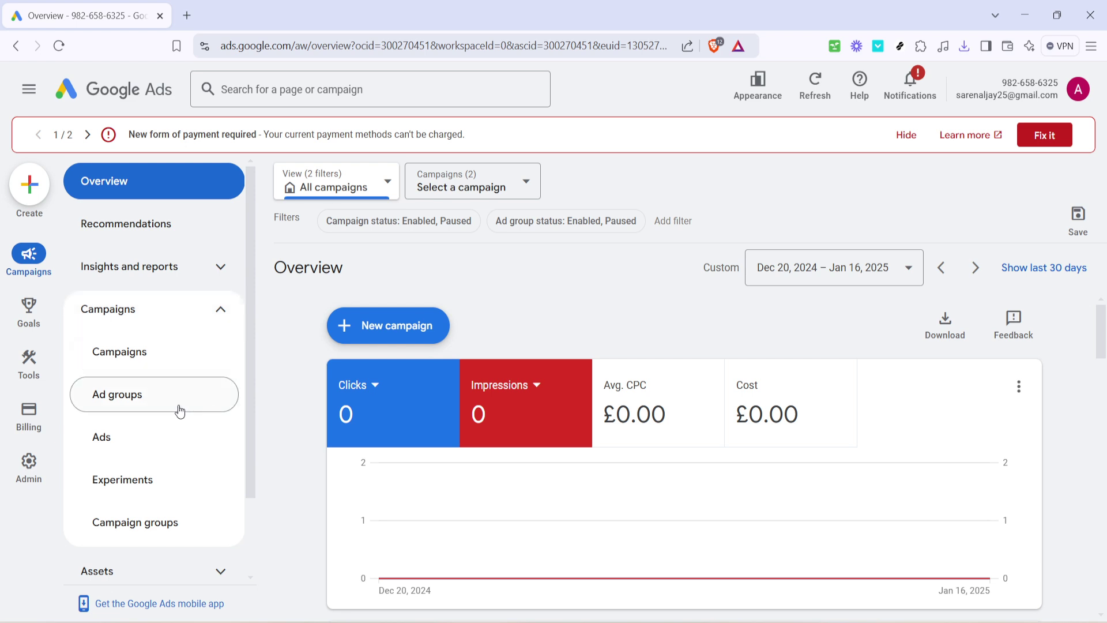
{"action": "left_click", "coordinate": [119, 353]}
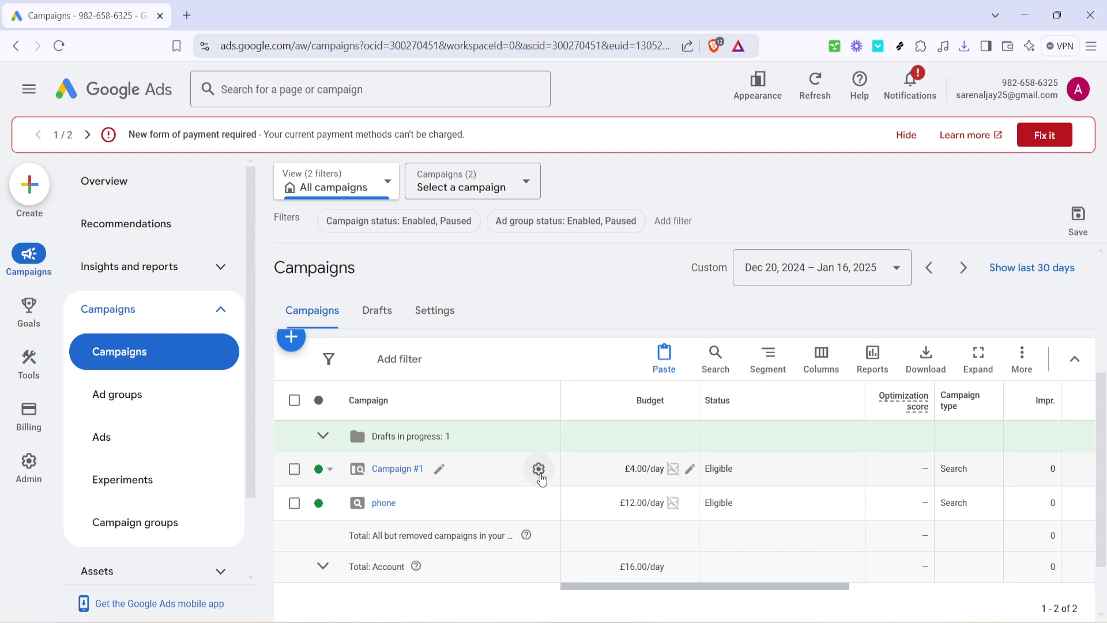
- Open Campaign #1's Settings panel showing United Kingdom, £4.00/day and Maximize clicks
{"action": "left_click", "coordinate": [539, 470]}
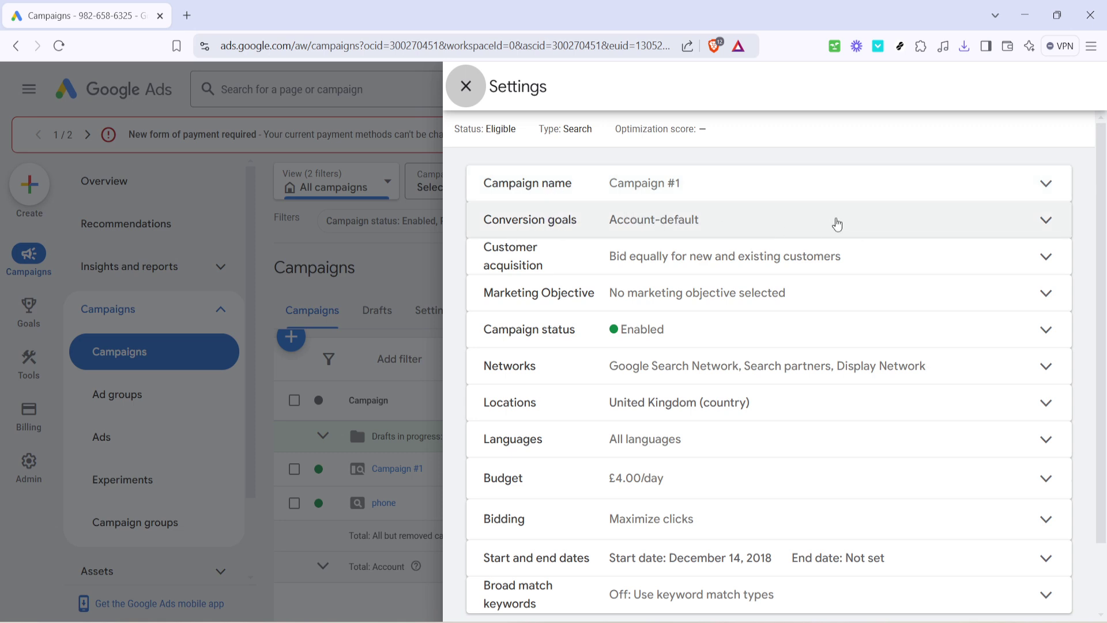
- Expand Conversion goals, Customer acquisition and Marketing Objective, which shows no goal guidance
{"action": "left_click", "coordinate": [833, 220]}
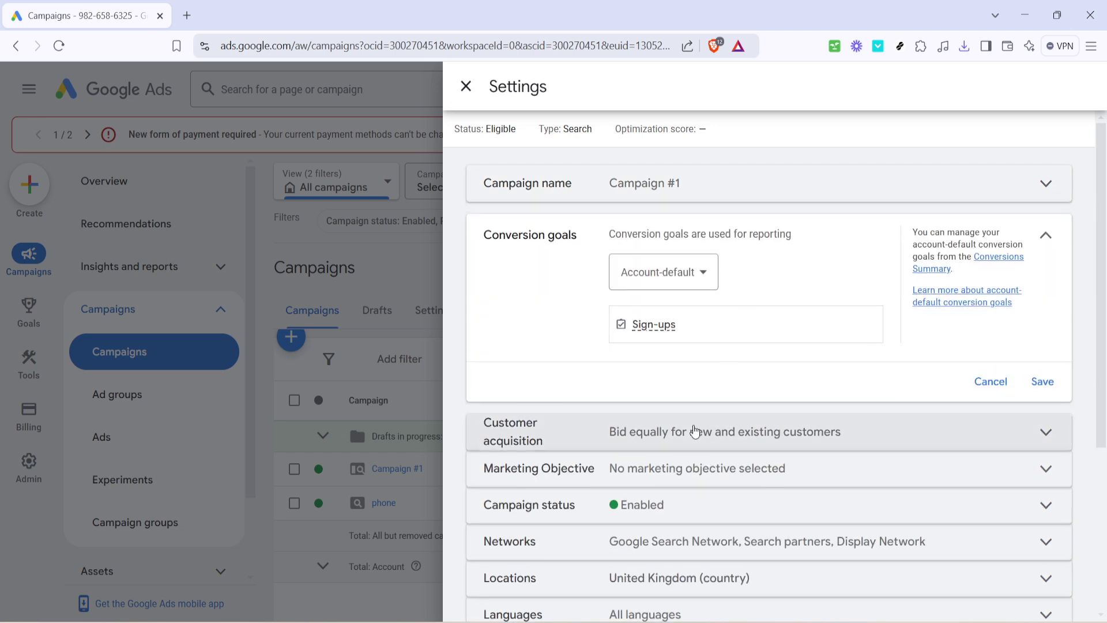
{"action": "left_click", "coordinate": [695, 431]}
{"action": "scroll", "coordinate": [830, 372], "scroll_direction": "down", "scroll_amount": 3}
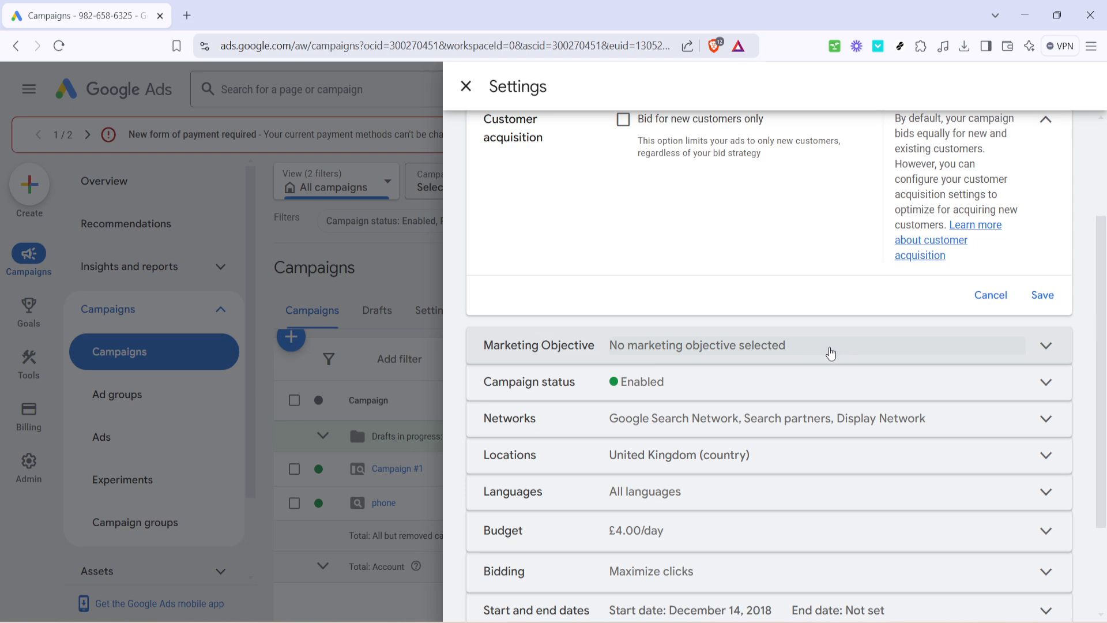
{"action": "left_click", "coordinate": [715, 350]}
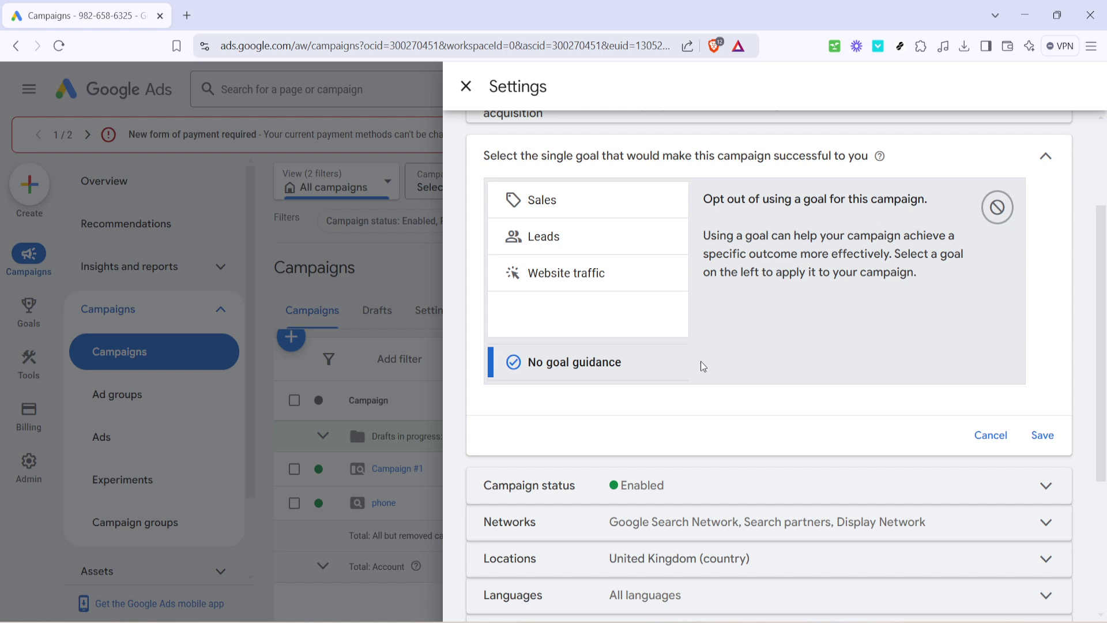
{"action": "scroll", "coordinate": [702, 367], "scroll_direction": "down", "scroll_amount": 3}
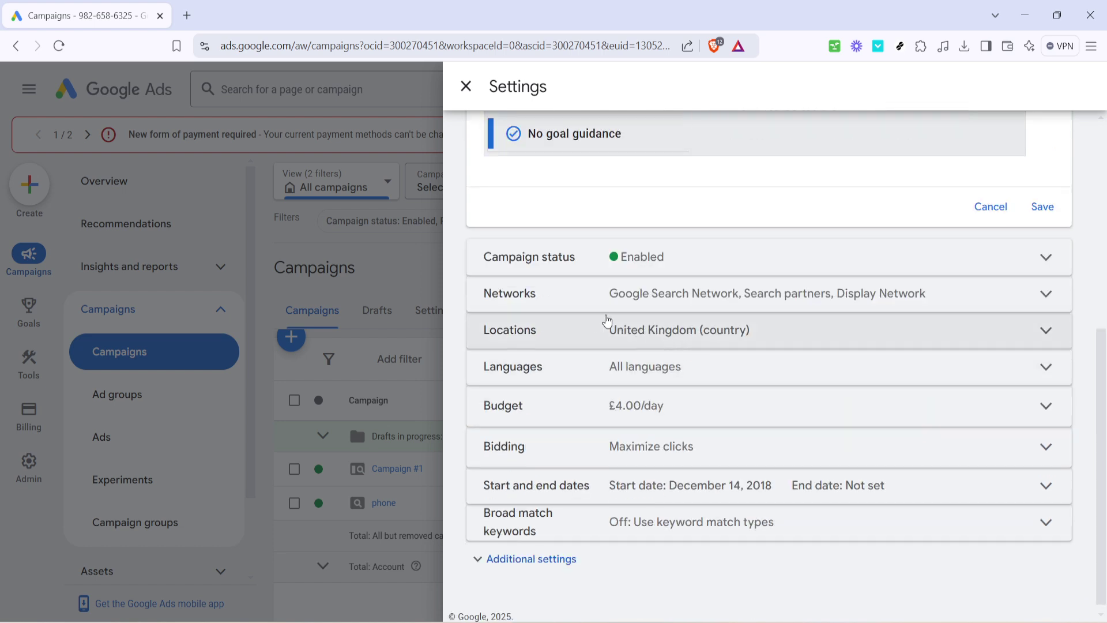
- Expand Networks, the United Kingdom Locations and the all-languages Languages settings
{"action": "left_click", "coordinate": [578, 293]}
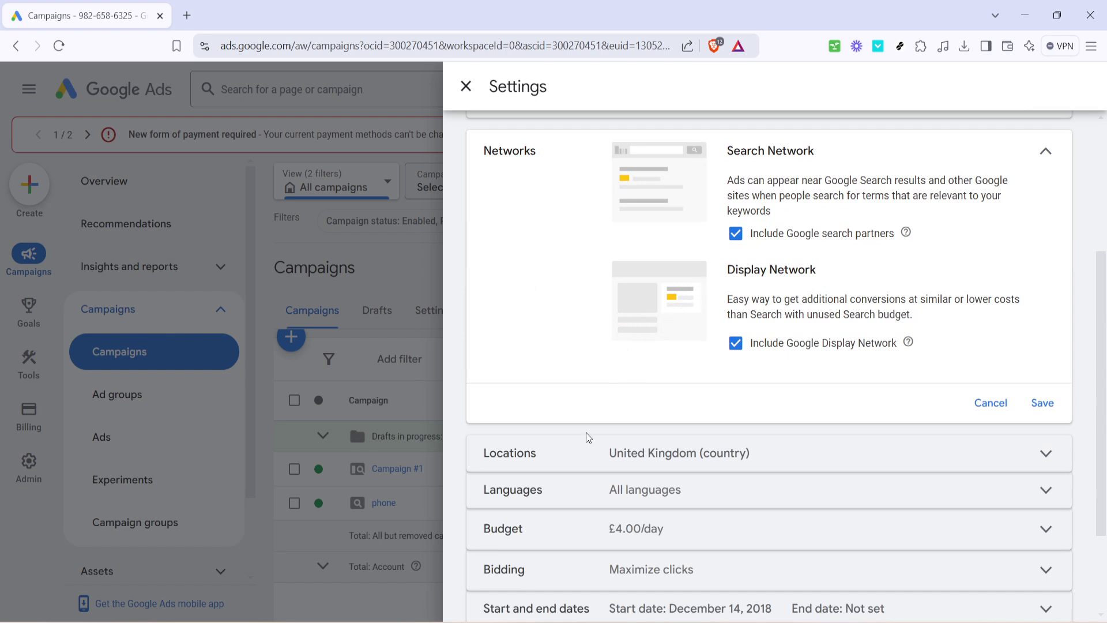
{"action": "left_click", "coordinate": [559, 459]}
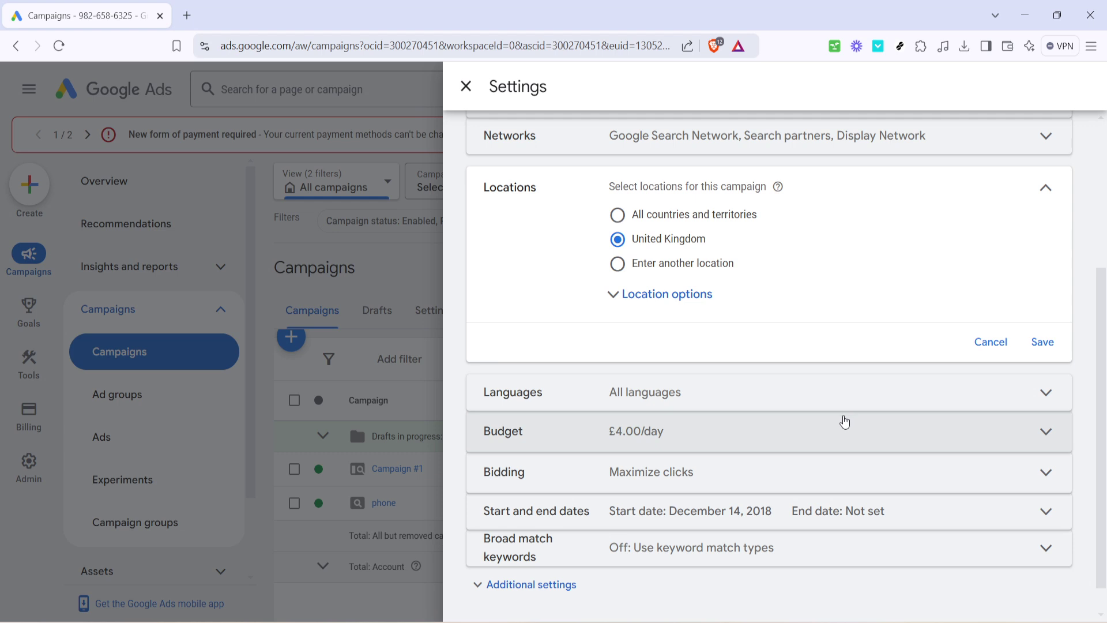
{"action": "left_click", "coordinate": [725, 397]}
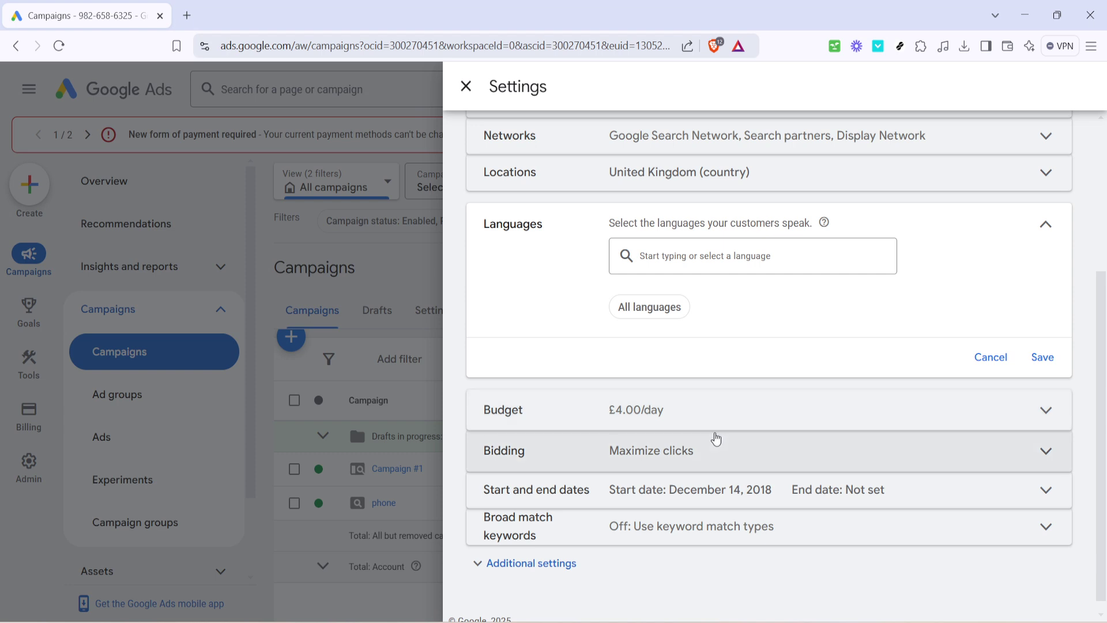
- Expand Budget, Bidding, Start and end dates, and the switched-off Broad match keywords
{"action": "left_click", "coordinate": [710, 413]}
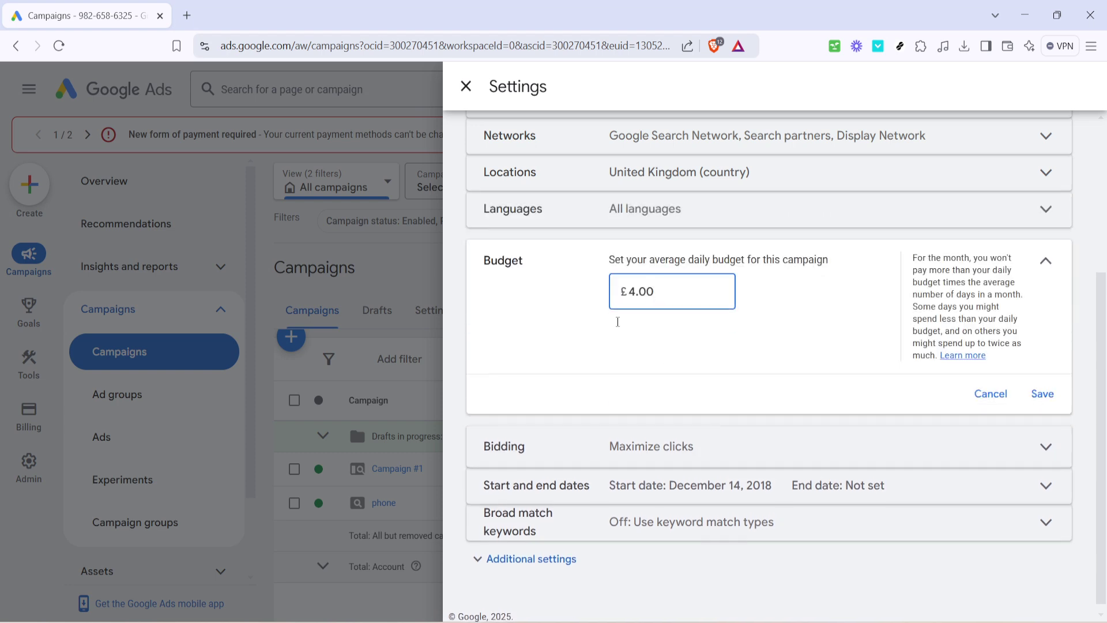
{"action": "left_click", "coordinate": [573, 455]}
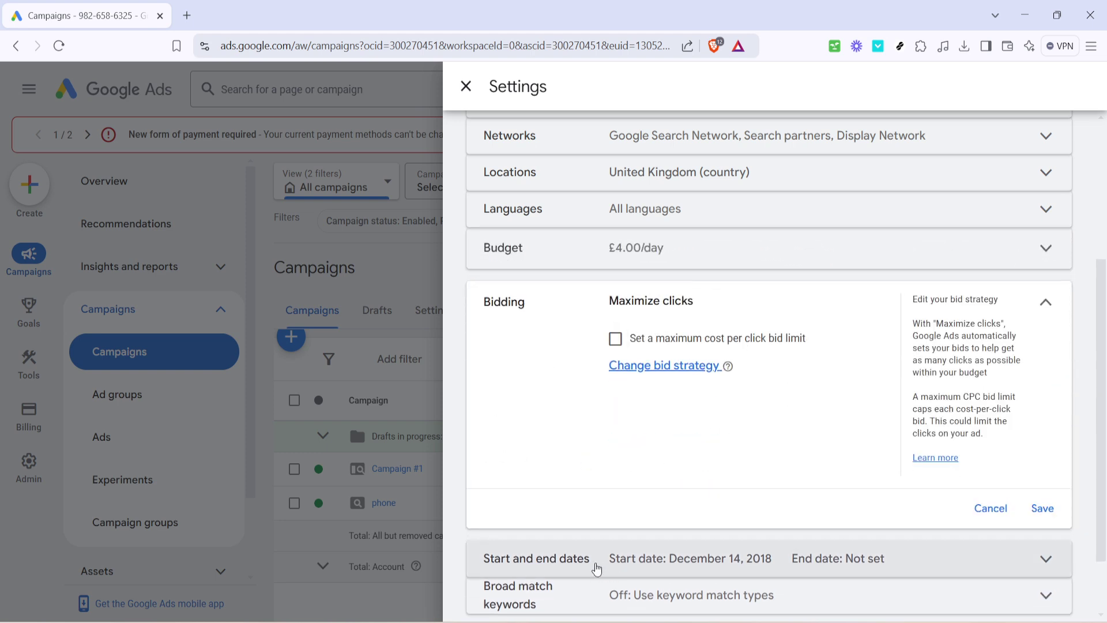
{"action": "left_click", "coordinate": [612, 563]}
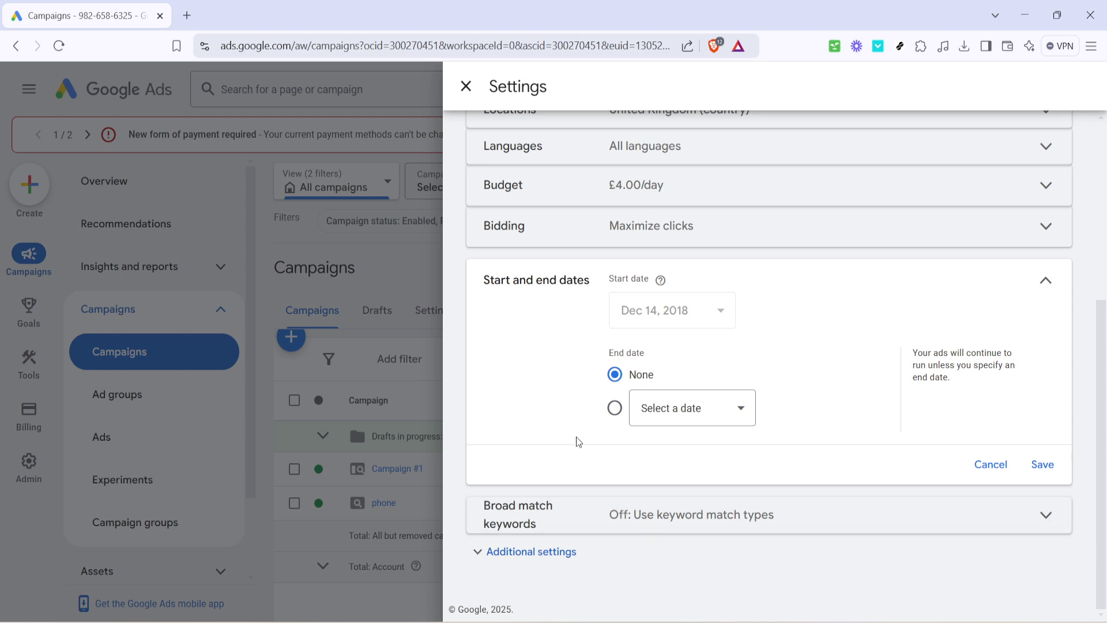
{"action": "left_click", "coordinate": [606, 515]}
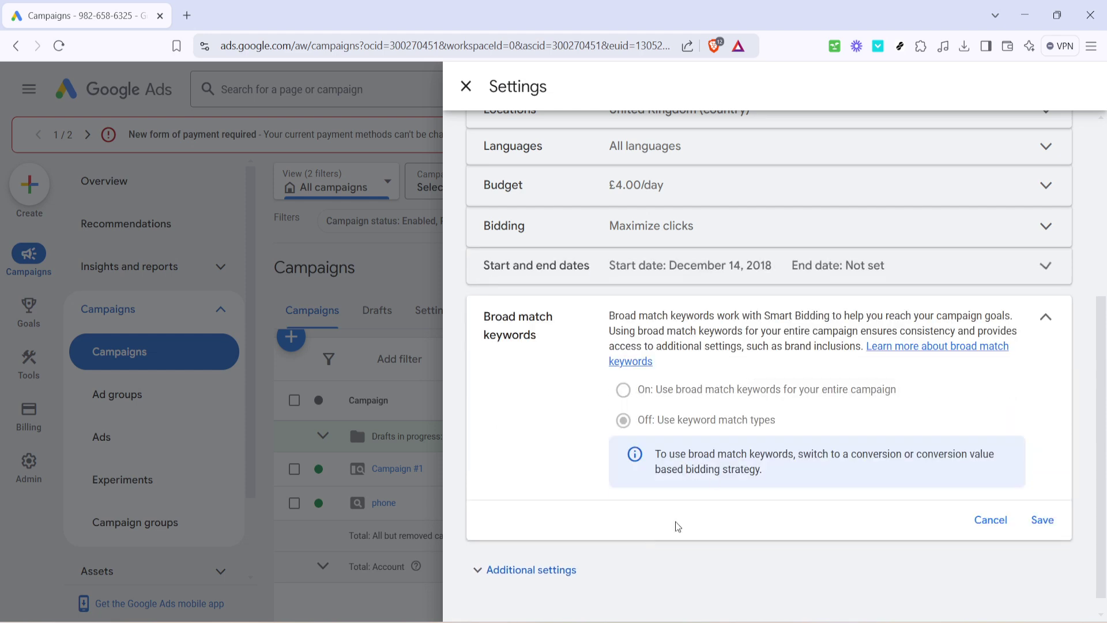